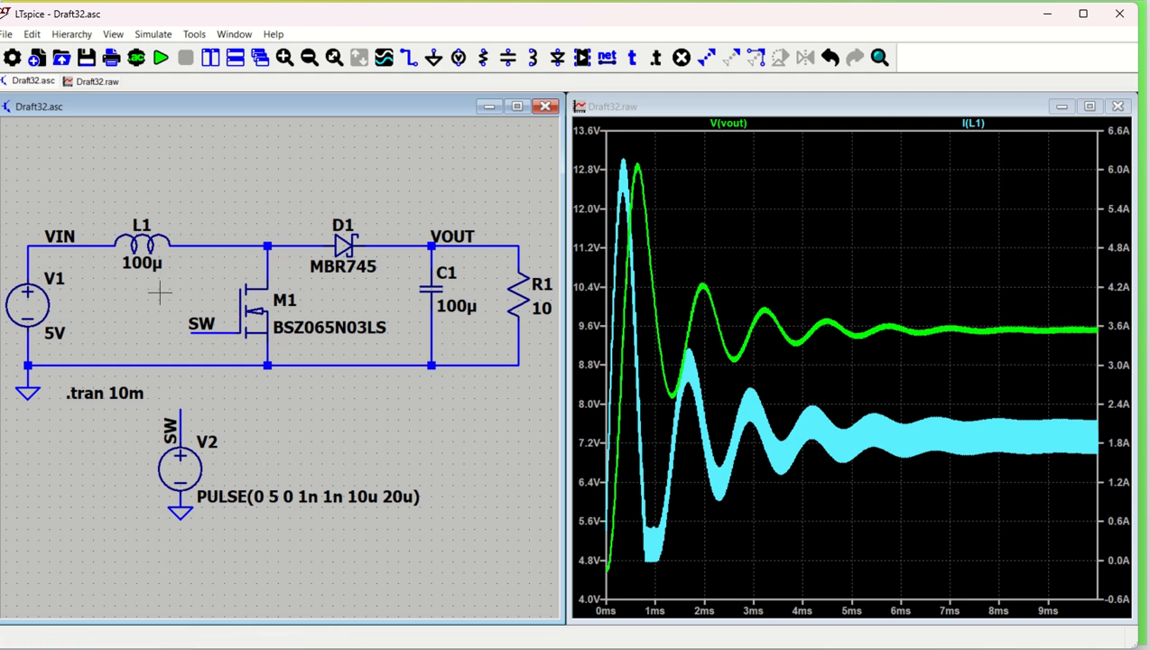
Step: Place a voltage source, a ground symbol and an inductor in a row beneath the boost converter circuit
key("space")
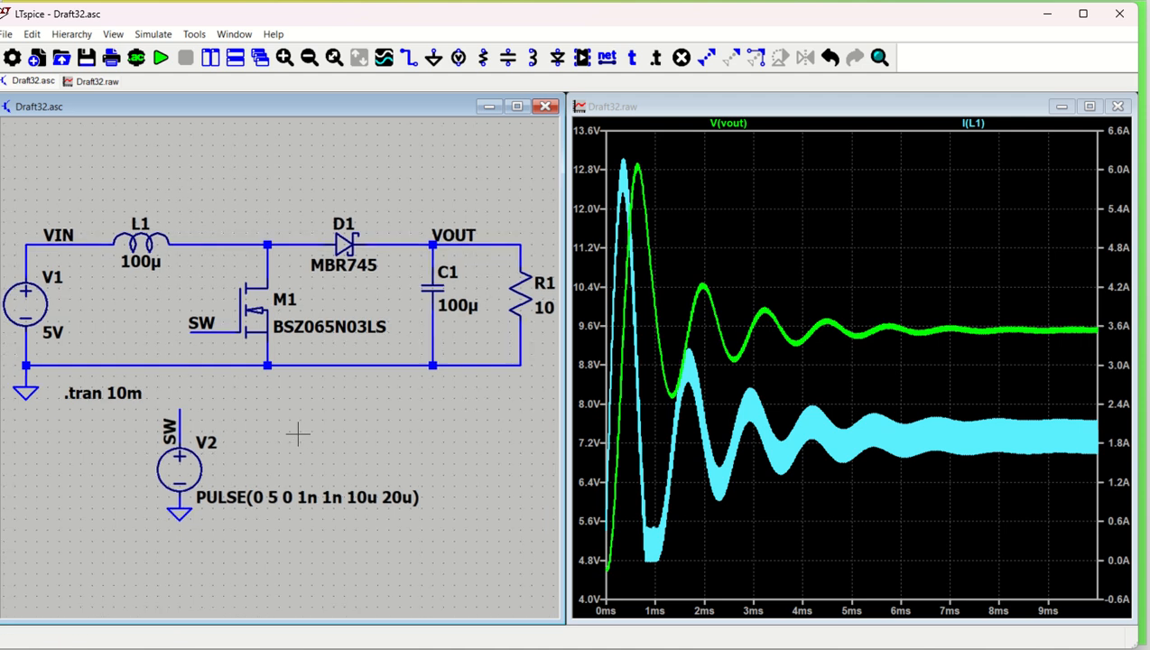
scroll(298, 435, "down", 2)
left_click_drag(298, 434, 291, 340)
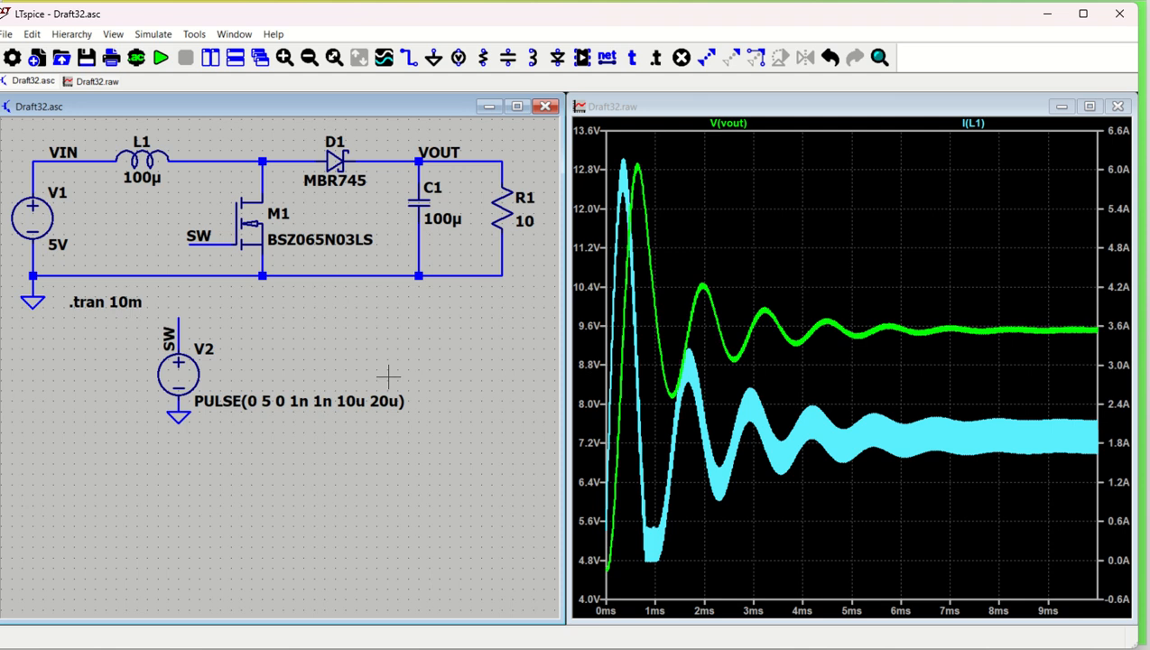
key("v")
left_click(85, 511)
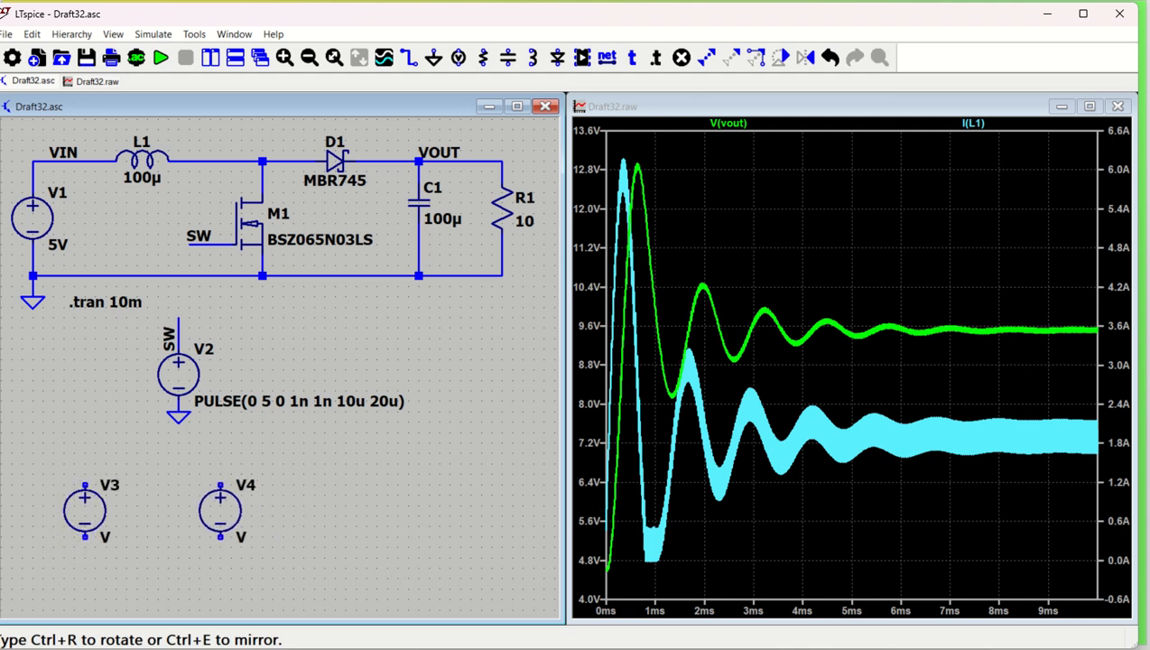
key("g")
left_click(169, 505)
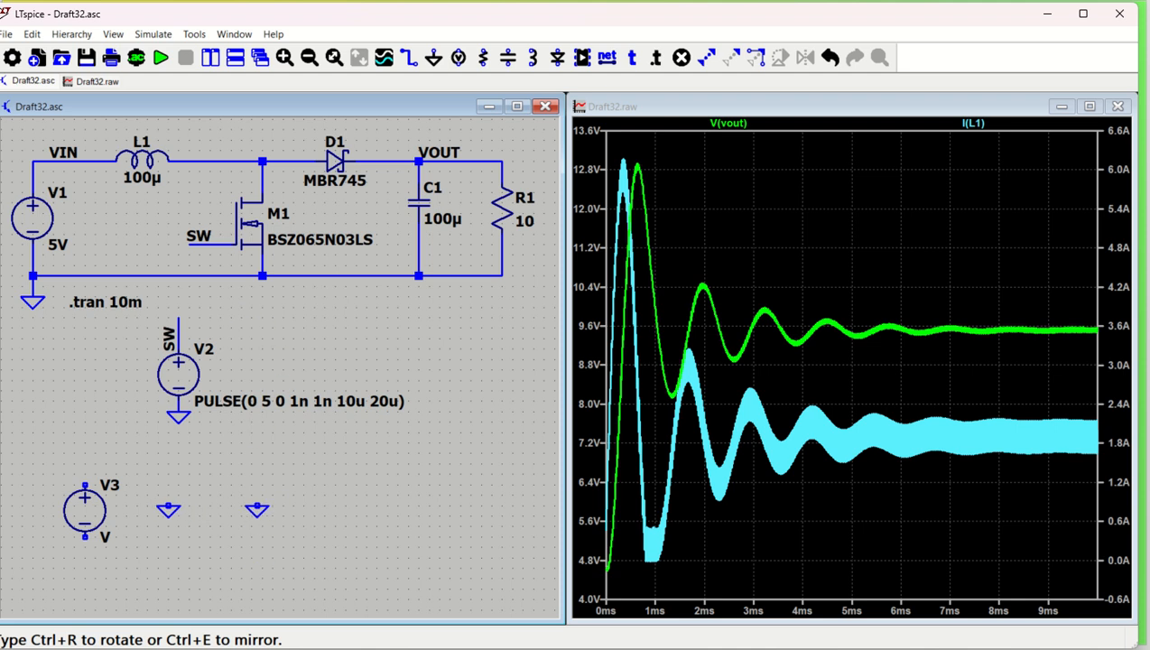
key("l")
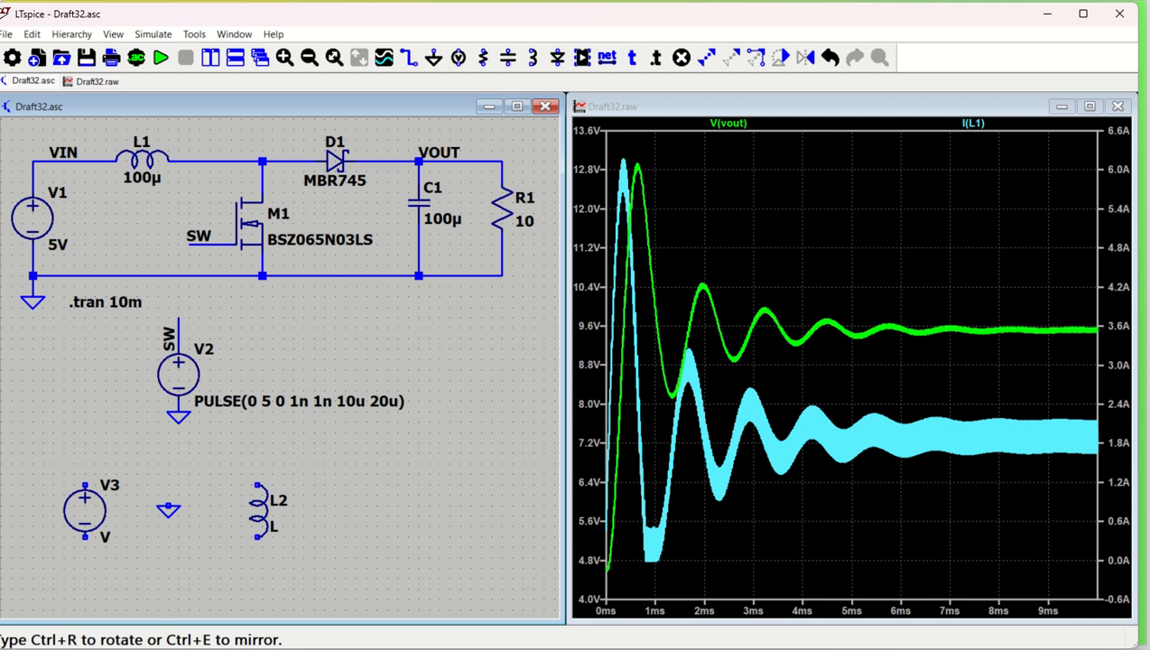
left_click(232, 474)
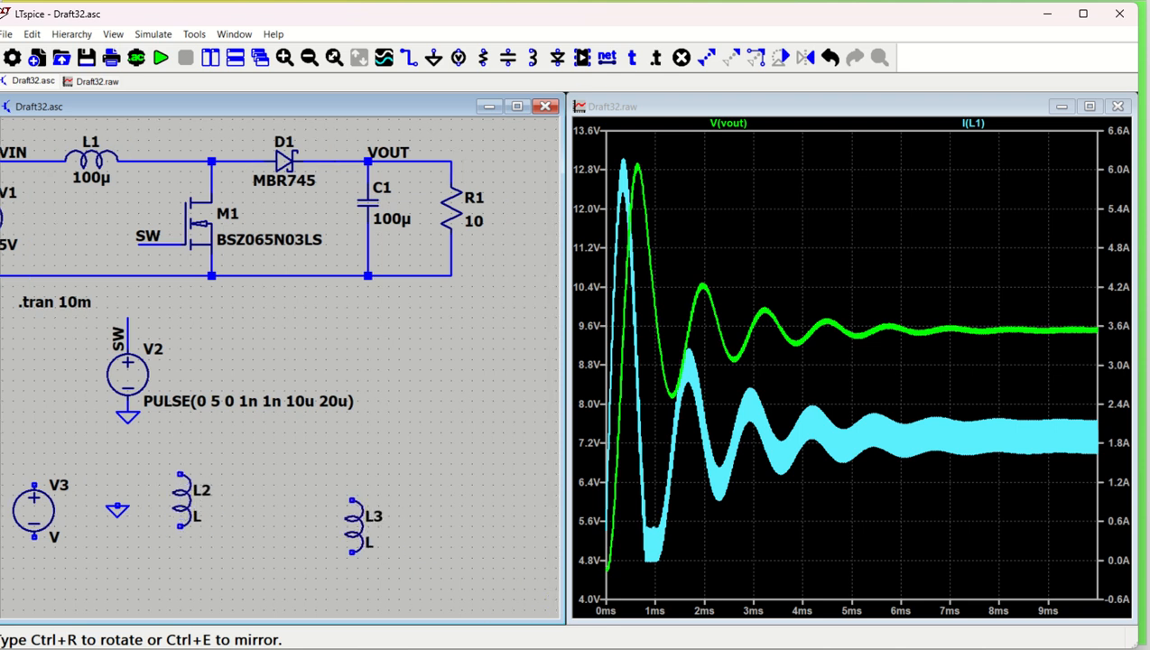
Step: Place a diode, a capacitor and a resistor beside the spare inductor beneath the circuit
key("d")
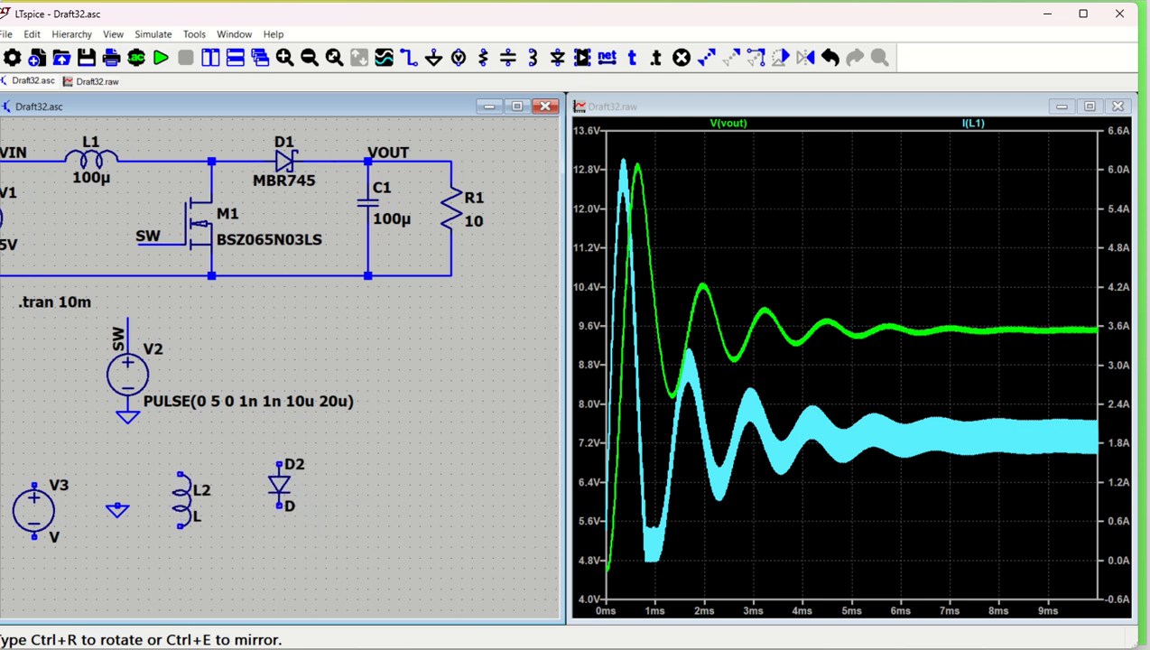
left_click(284, 465)
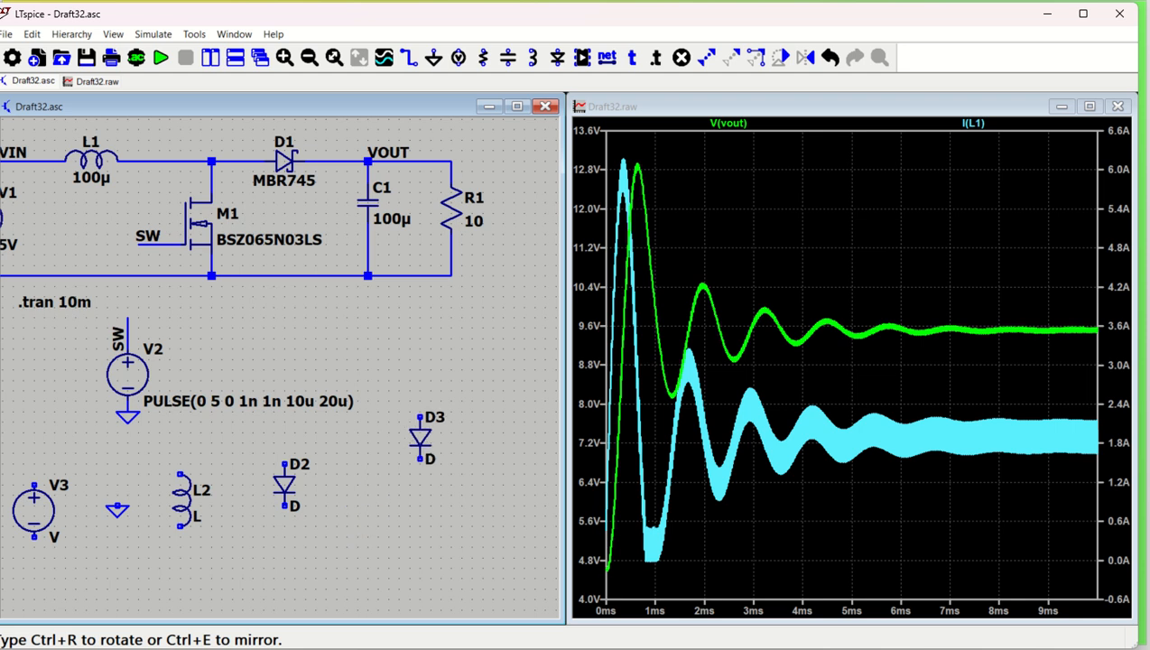
key("c")
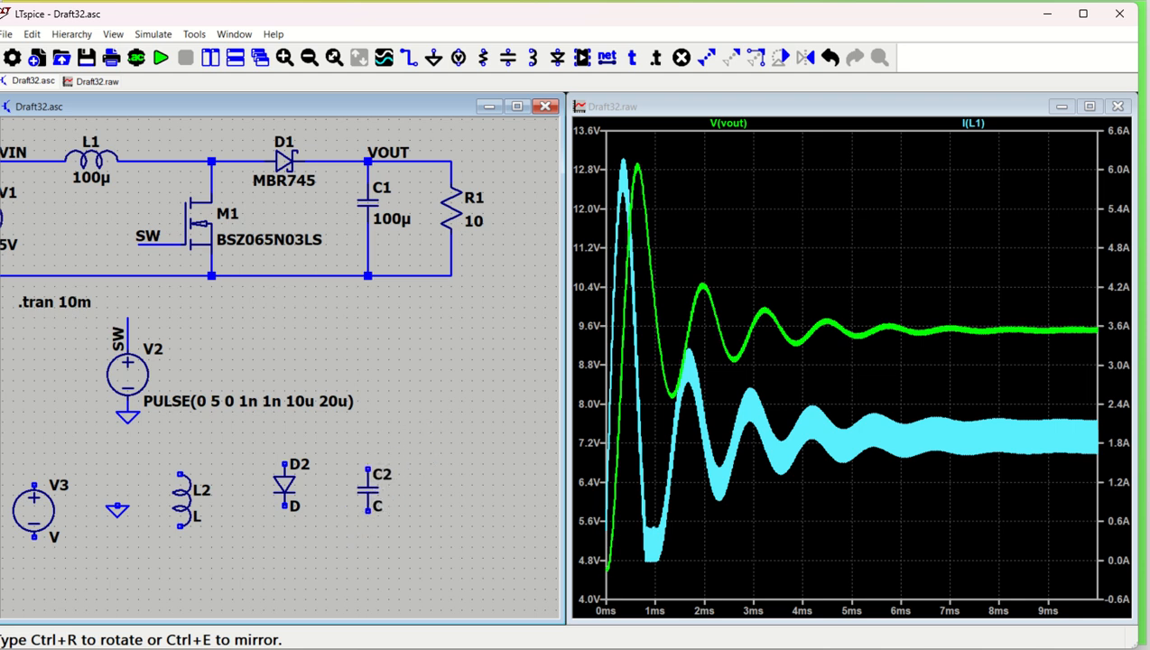
left_click(358, 466)
key("r")
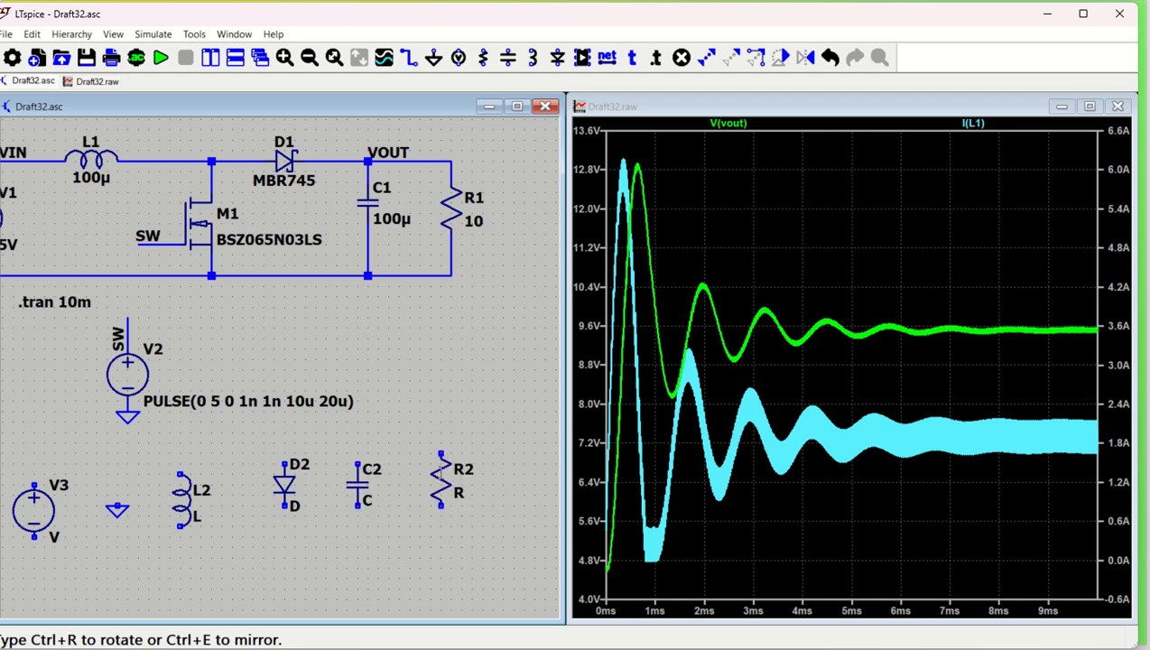
left_click(441, 453)
key("Escape")
Step: Delete the unconnected capacitor, resistor, diode, inductor, ground symbol and voltage source beneath the circuit
scroll(395, 533, "down", 3)
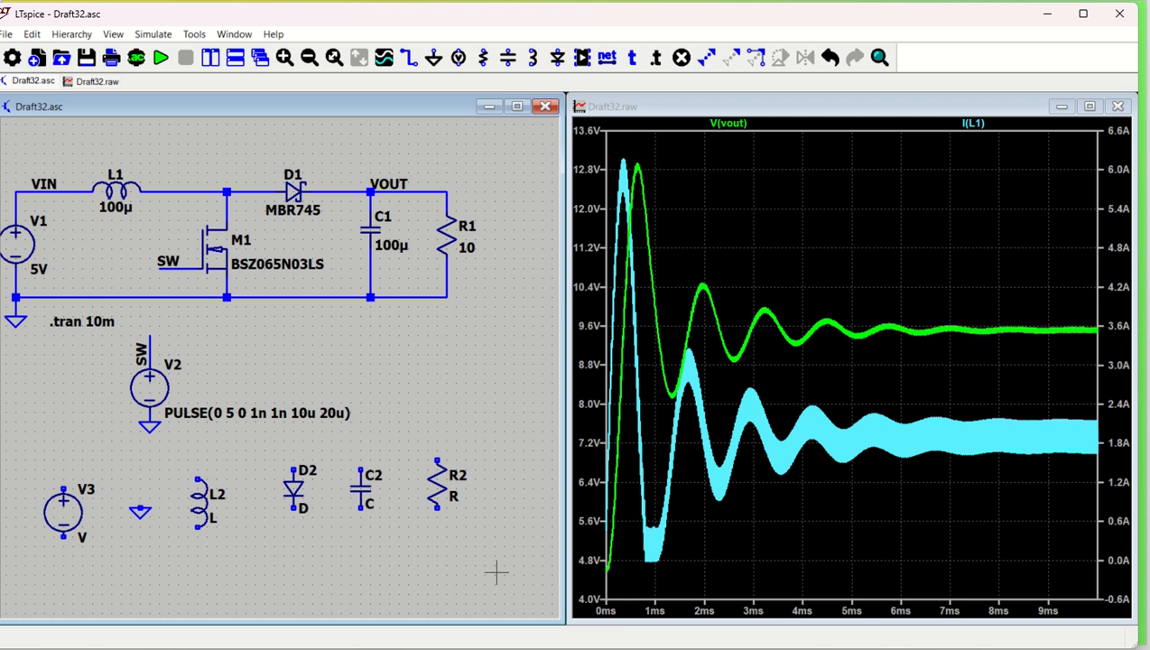
left_click_drag(504, 568, 32, 449)
key("Delete")
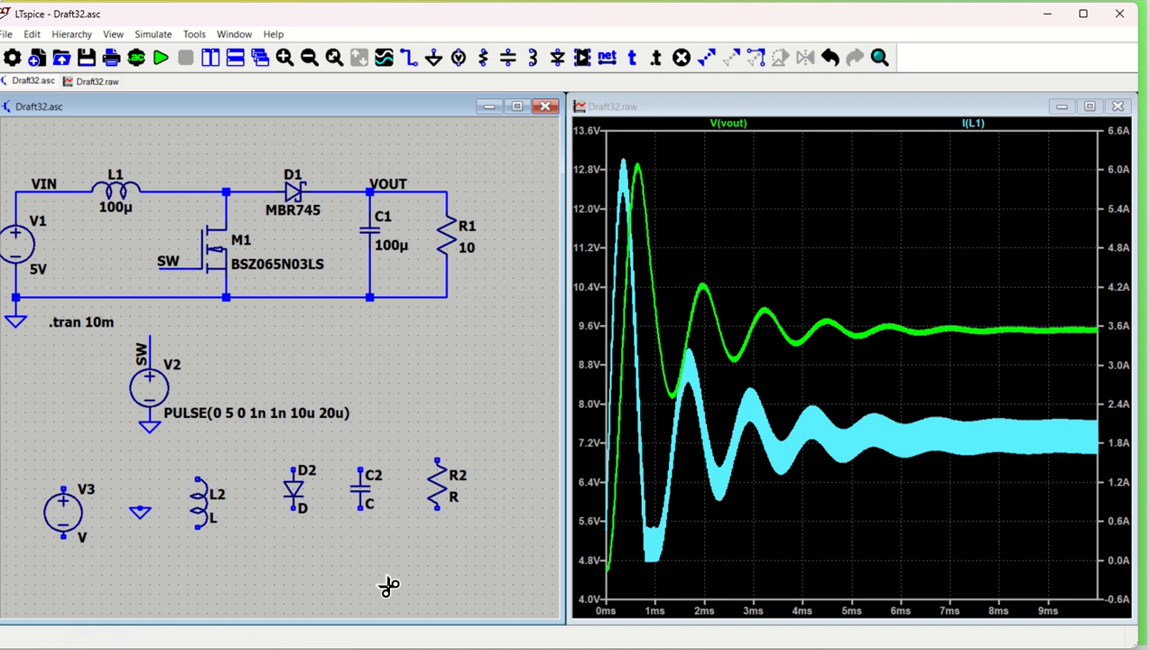
left_click(363, 488)
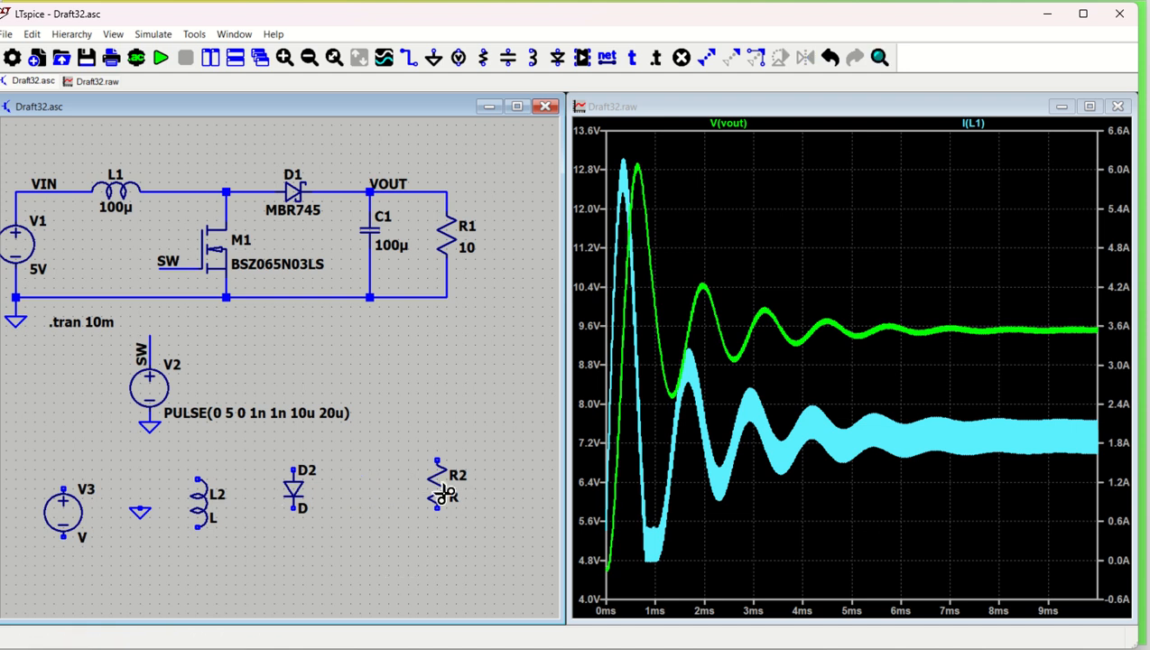
left_click(439, 486)
left_click(294, 492)
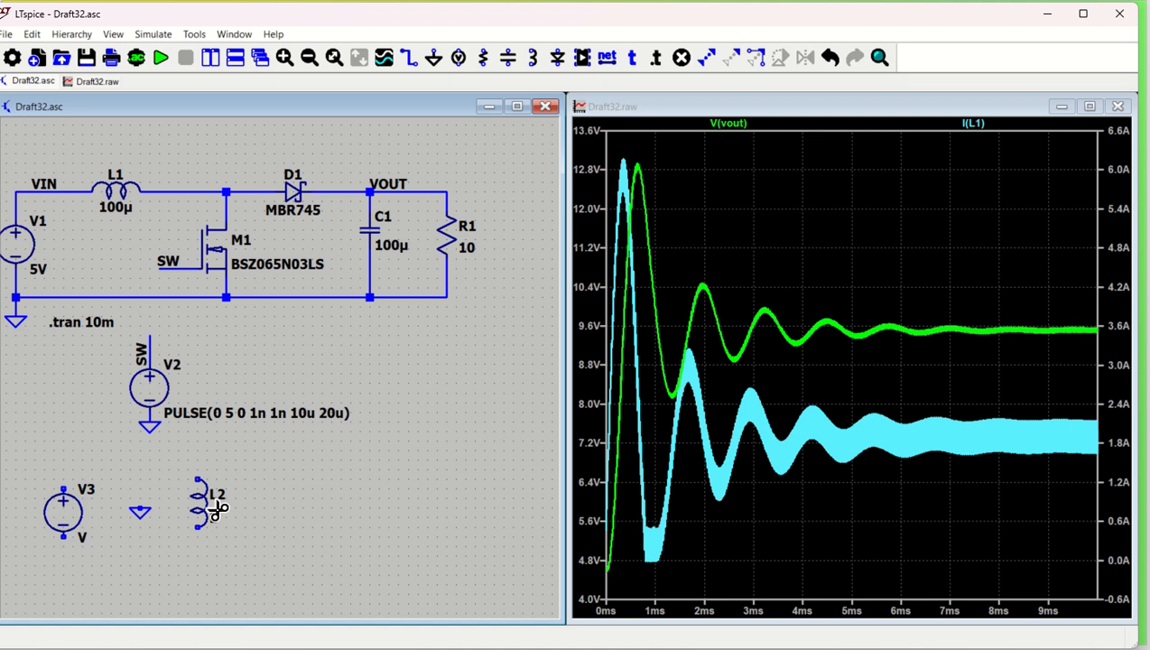
left_click(200, 501)
left_click(140, 513)
left_click(64, 512)
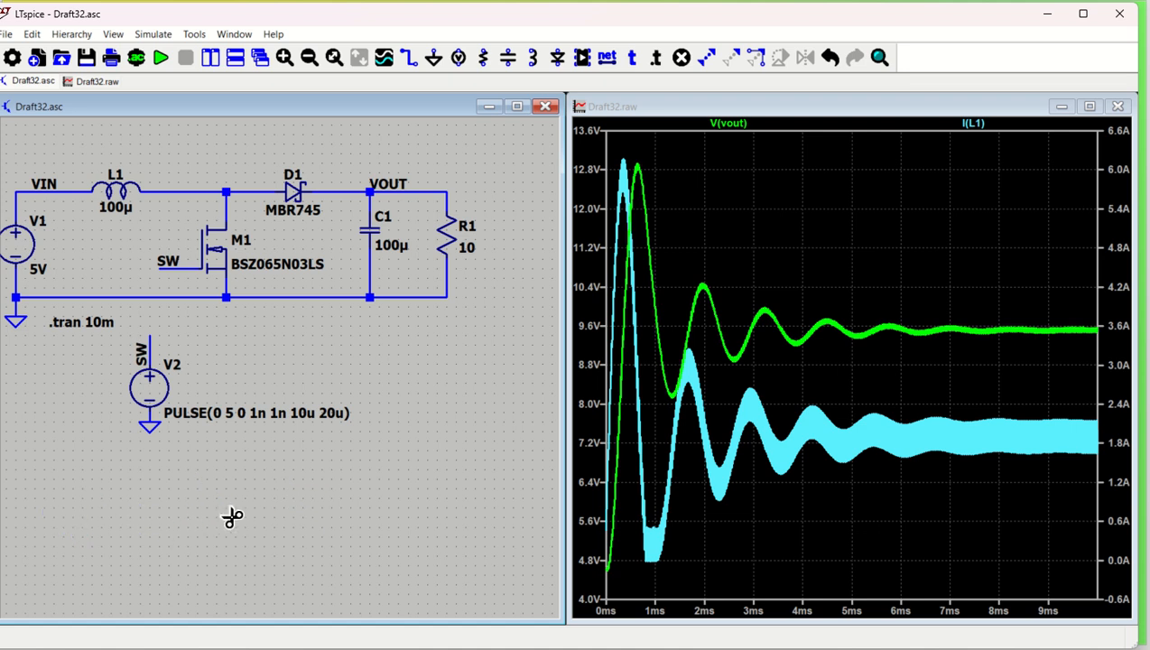
key("Escape")
Step: Review the pulse timing and voltage settings of the switching source V2
left_click_drag(238, 344, 284, 342)
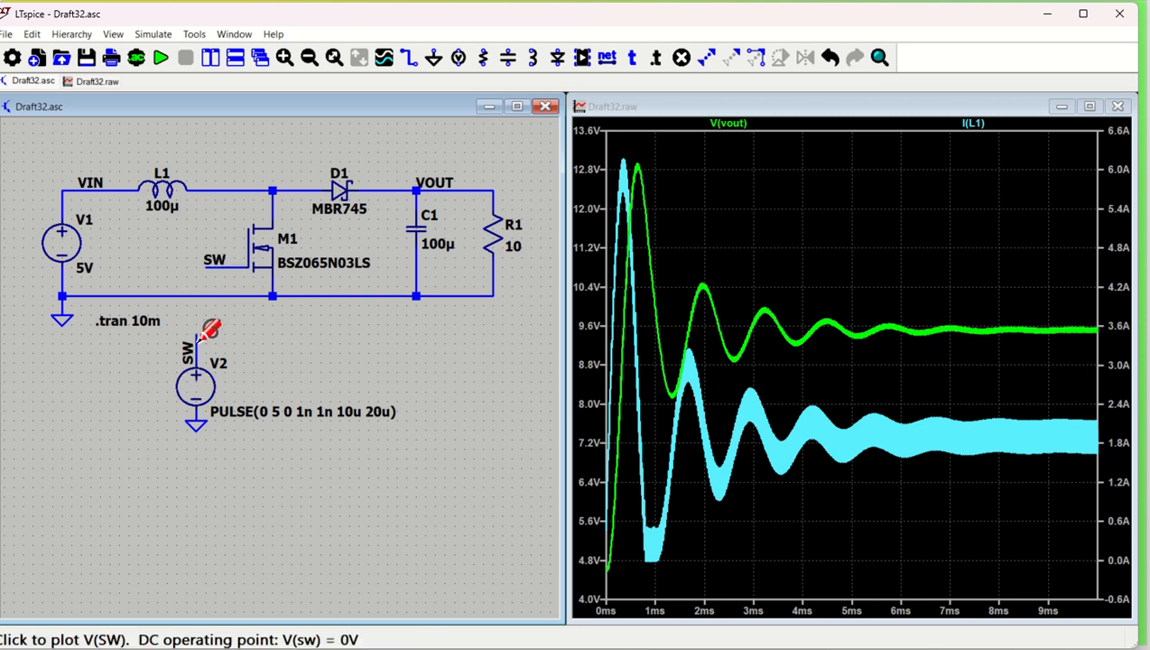
right_click(199, 399)
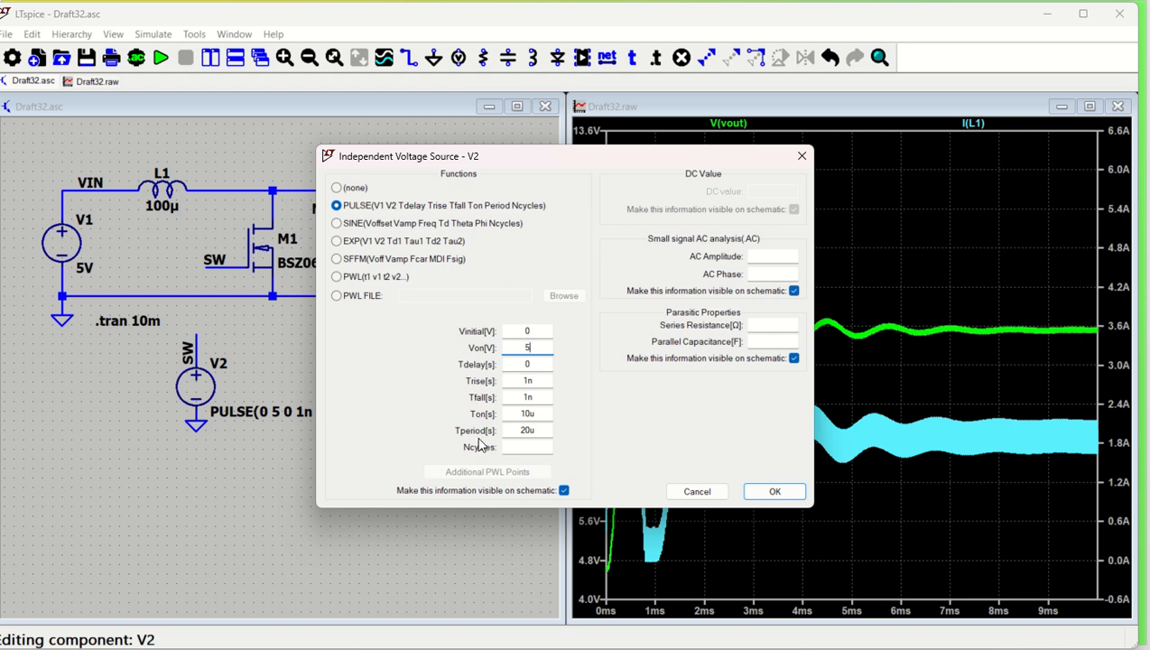
left_click(542, 414)
left_click(765, 491)
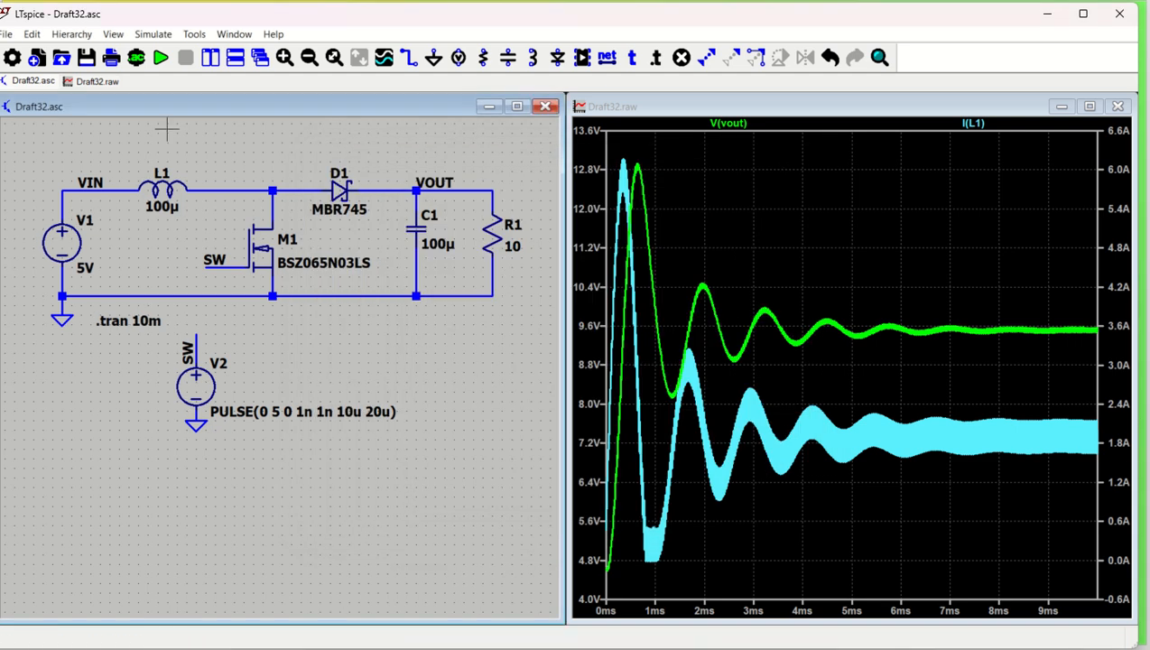
Step: Configure the transient analysis to start saving data at time 0, keeping the 10m stop time
left_click(137, 60)
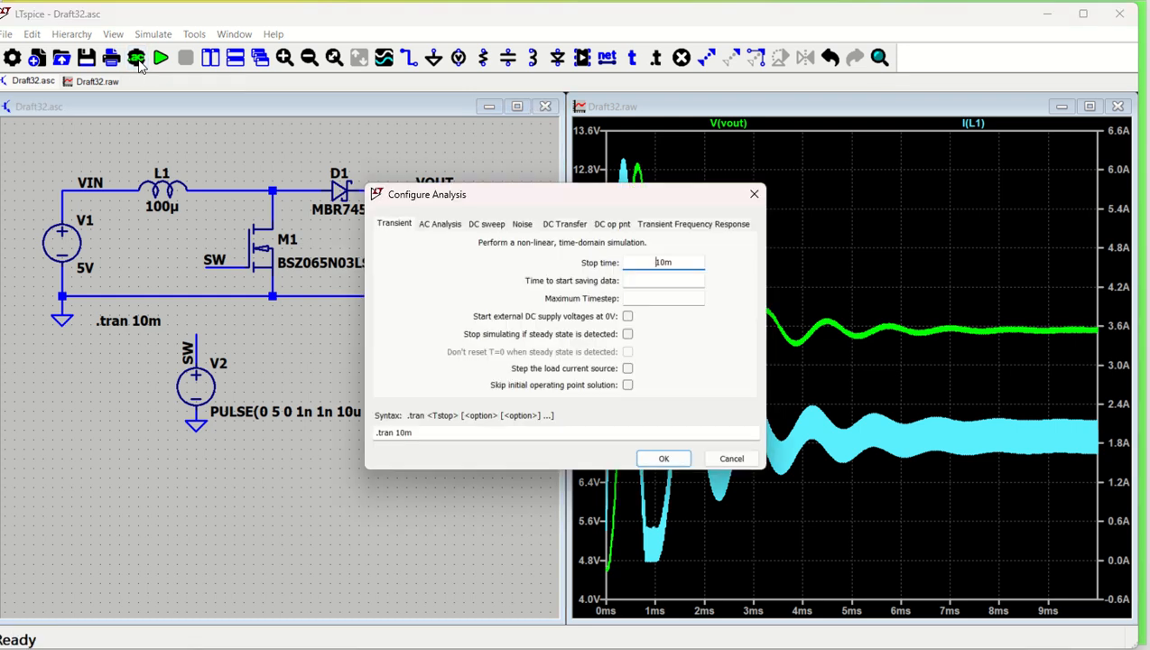
left_click(670, 280)
type("0")
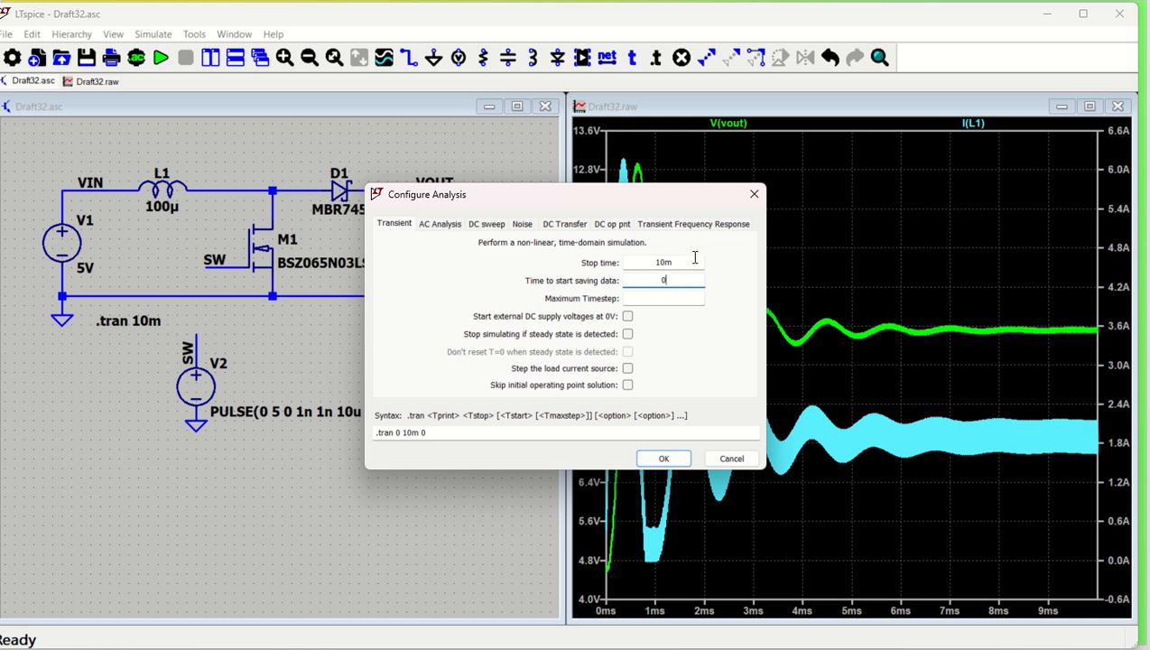
left_click(672, 465)
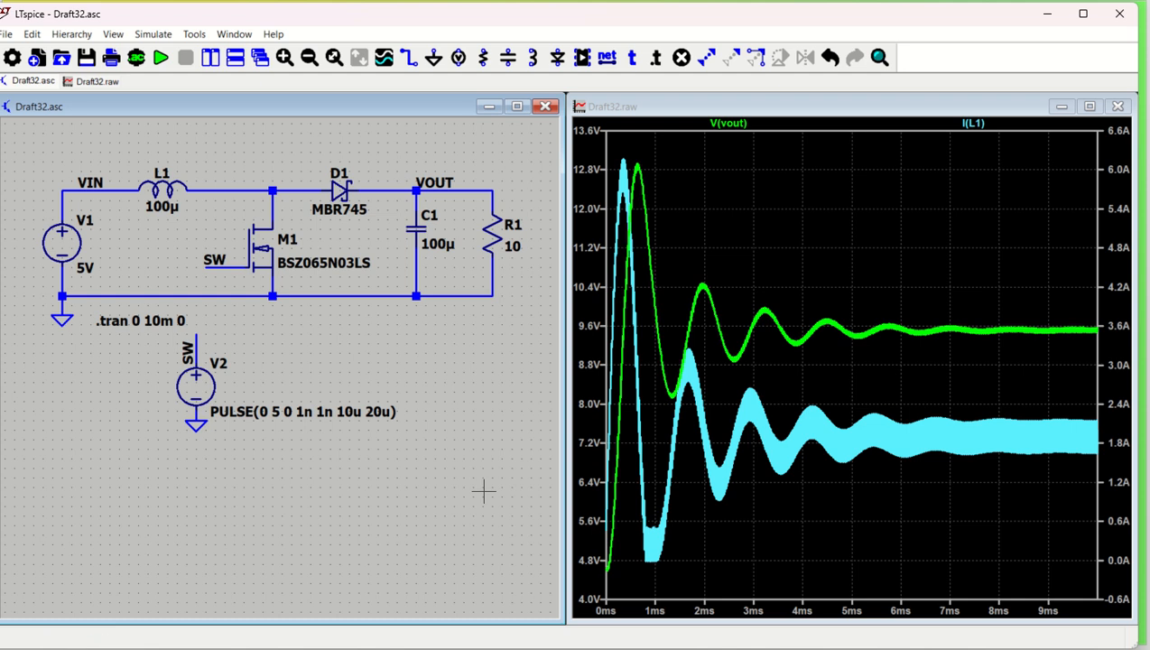
Step: Run the simulation and plot the VOUT voltage, the VIN voltage and the current through inductor L1
left_click(160, 58)
left_click(397, 190)
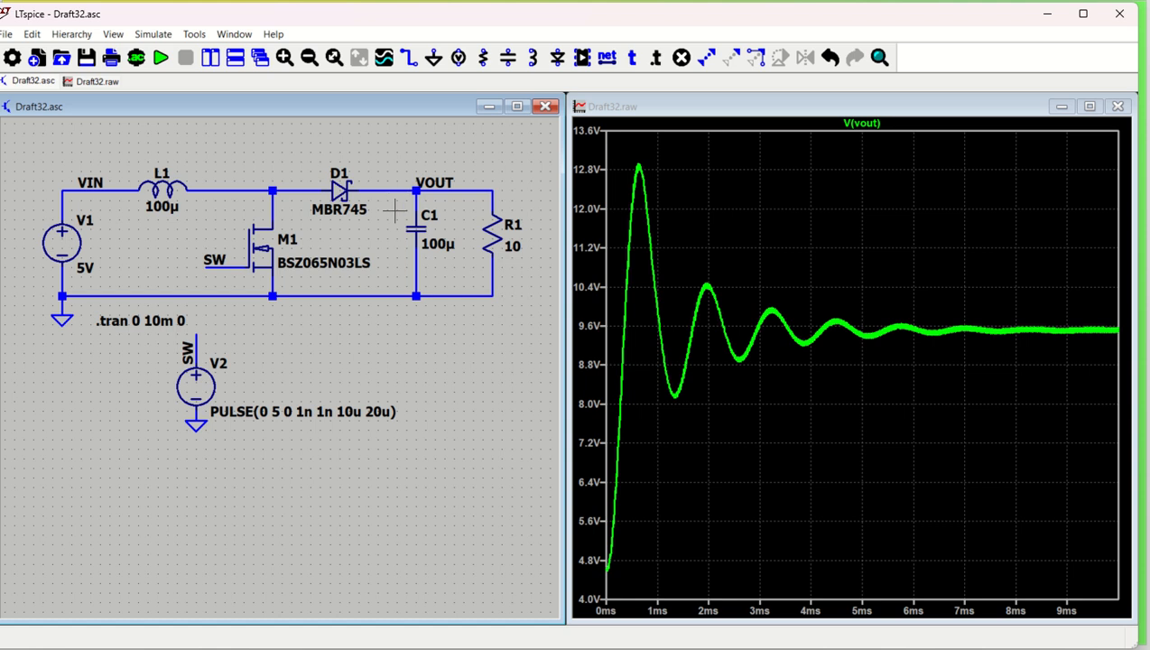
left_click(162, 59)
left_click(114, 188)
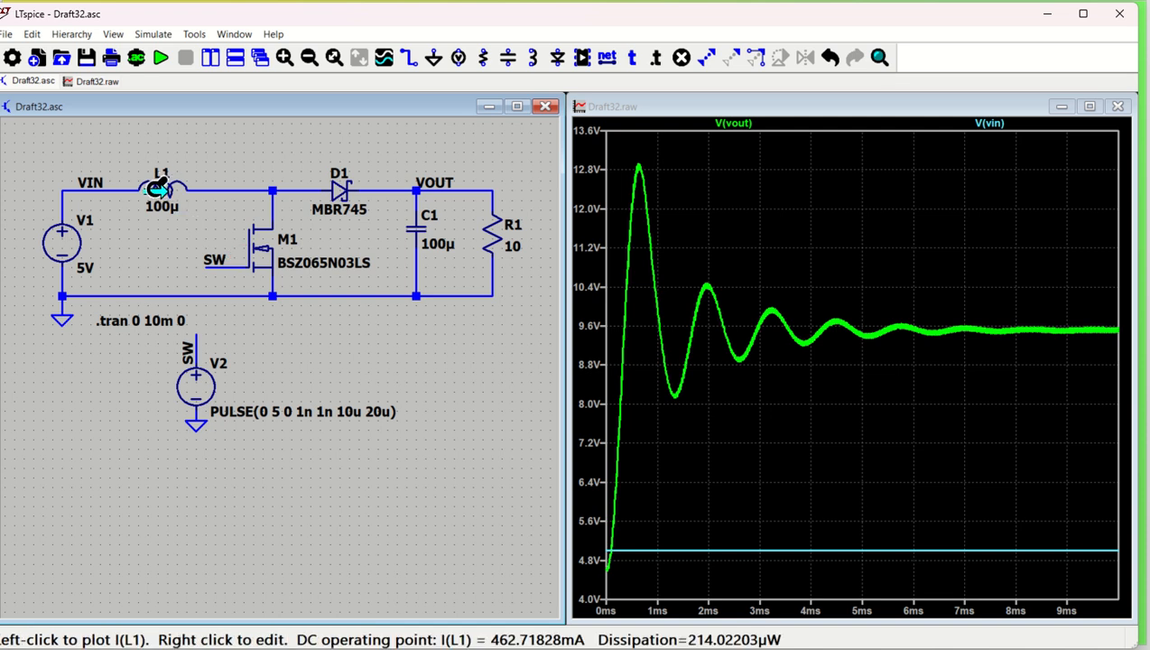
left_click(157, 190)
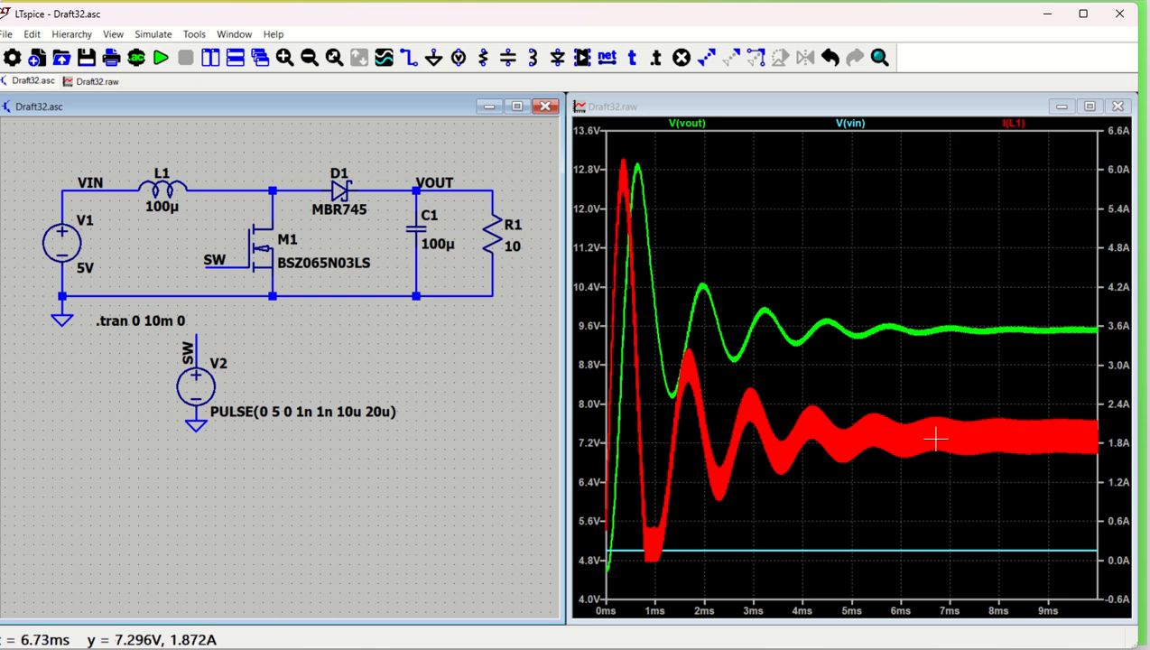
left_click(950, 385)
left_click(304, 513)
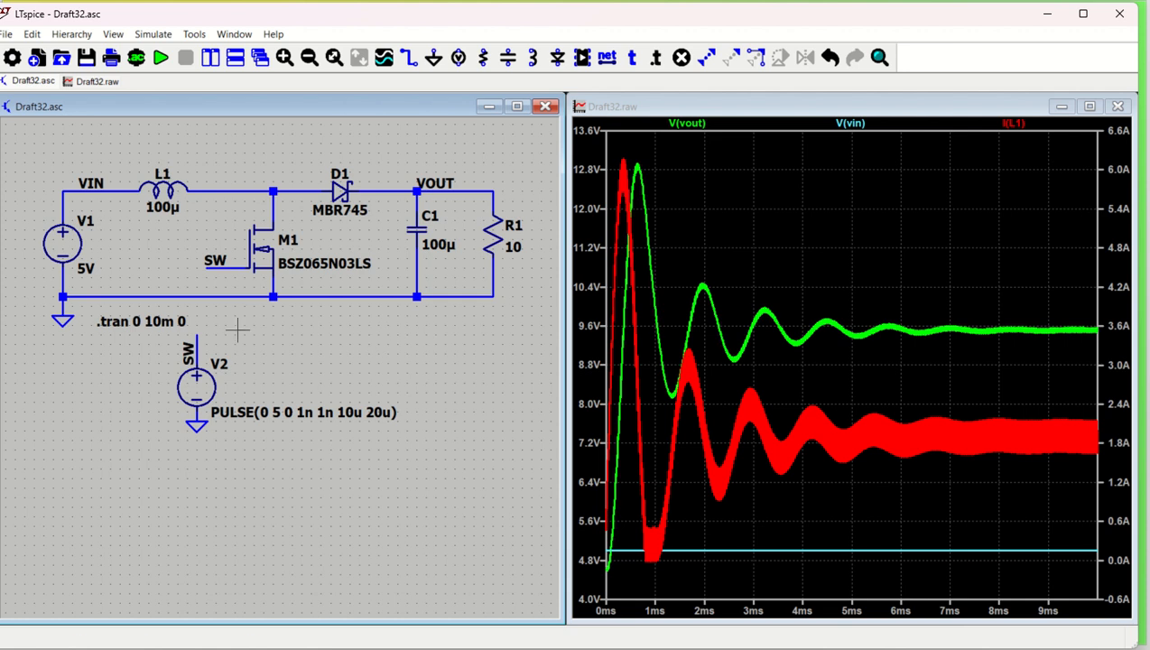
Step: Set the on-time of pulse source V2 to 13u and rerun the simulation
right_click(199, 391)
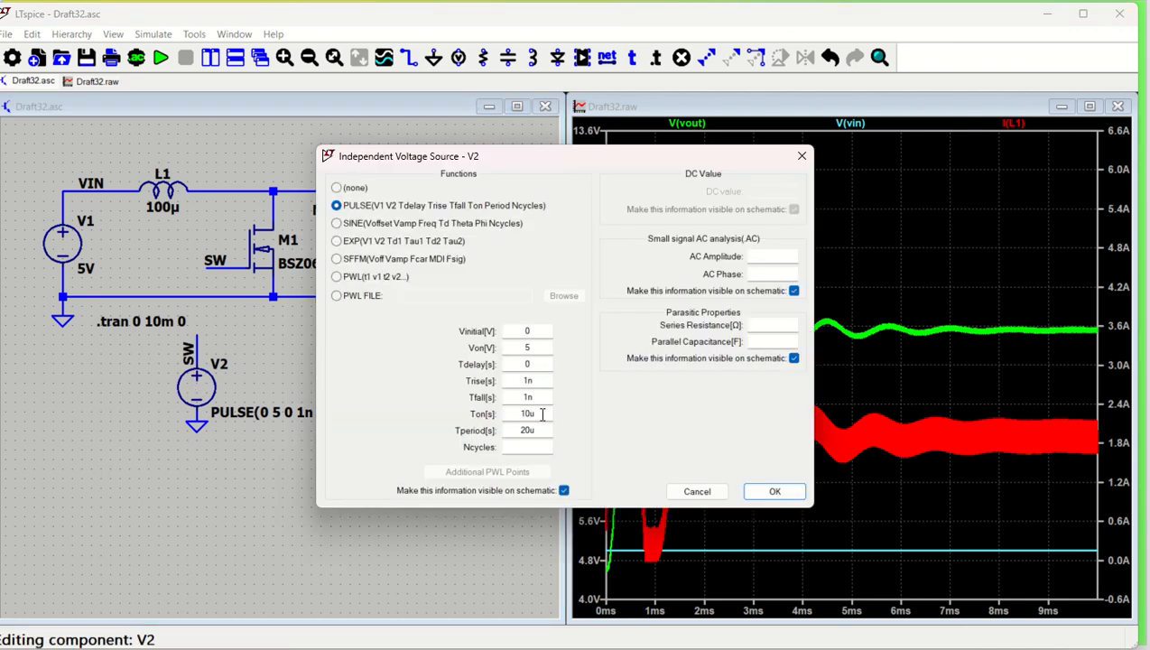
left_click_drag(532, 159, 445, 132)
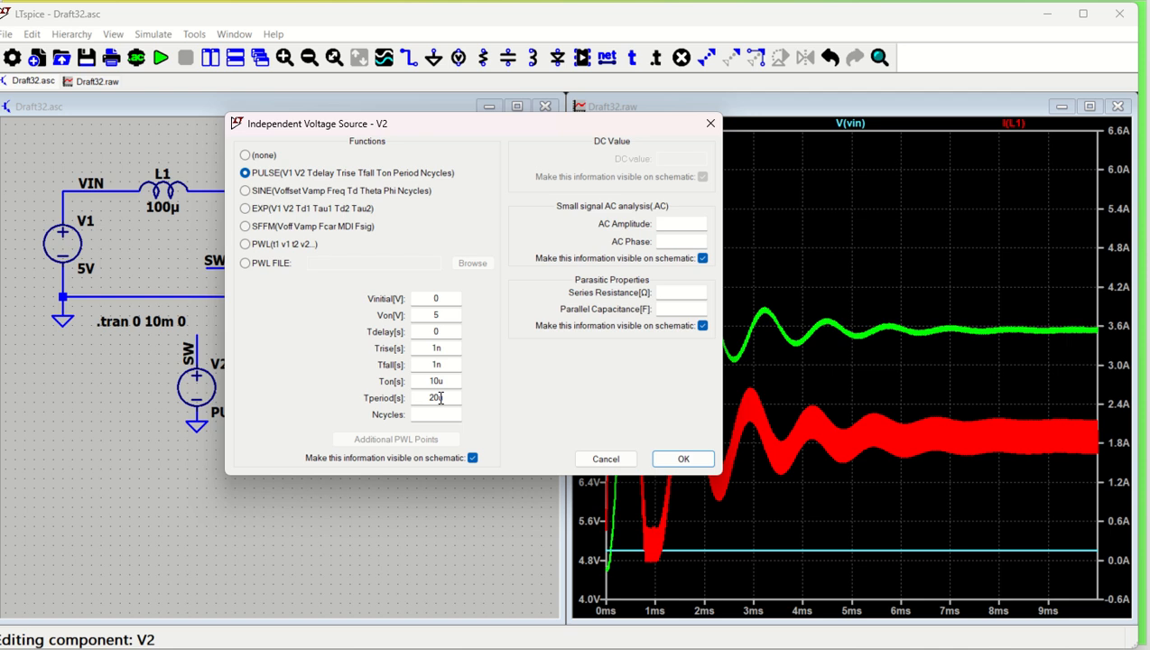
type("u")
left_click(440, 381)
type("3")
left_click(683, 458)
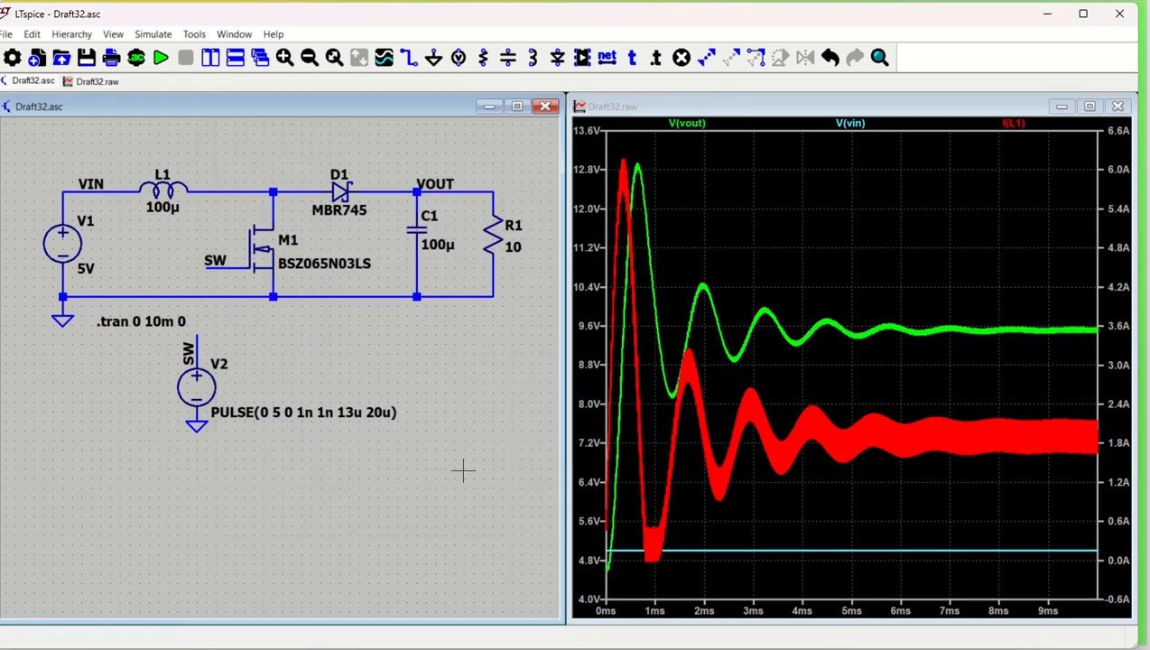
left_click(161, 58)
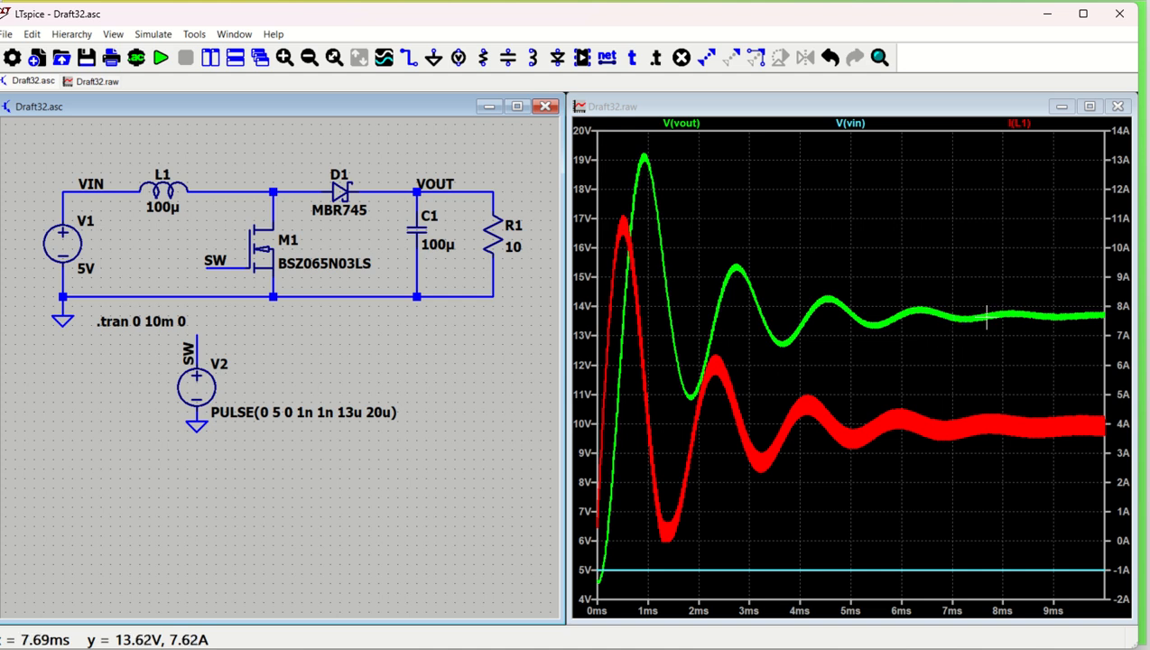
Step: Set the on-time of pulse source V2 to 14u and rerun the simulation
right_click(194, 388)
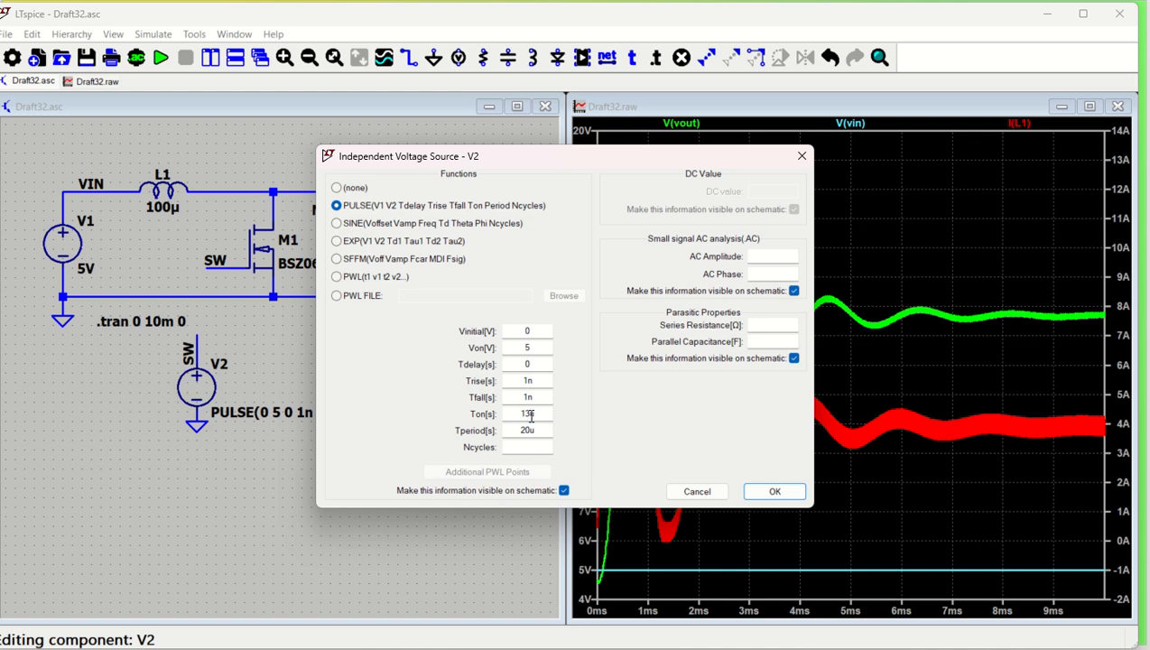
left_click(530, 414)
key("BackSpace")
type("4")
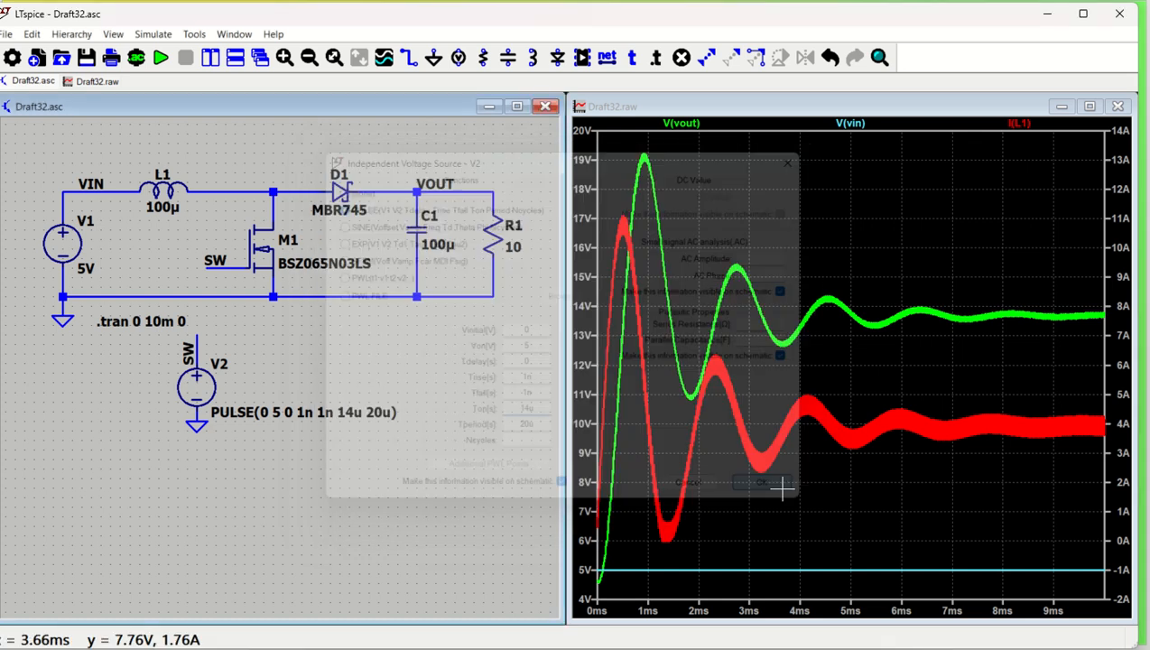
left_click(774, 491)
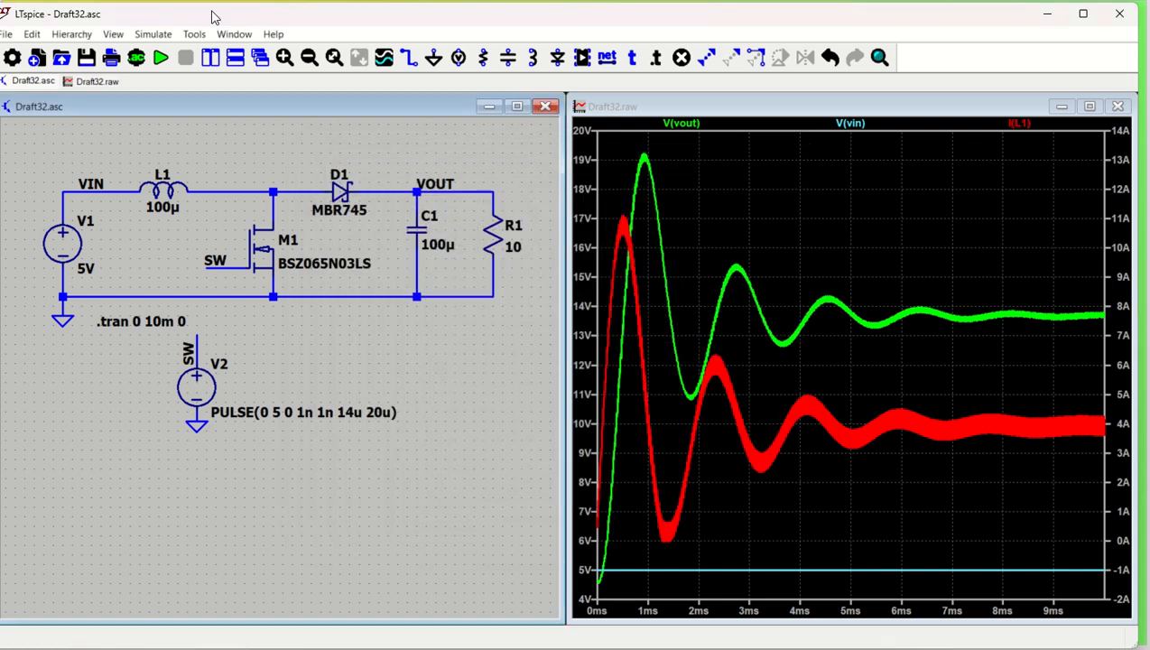
left_click(161, 58)
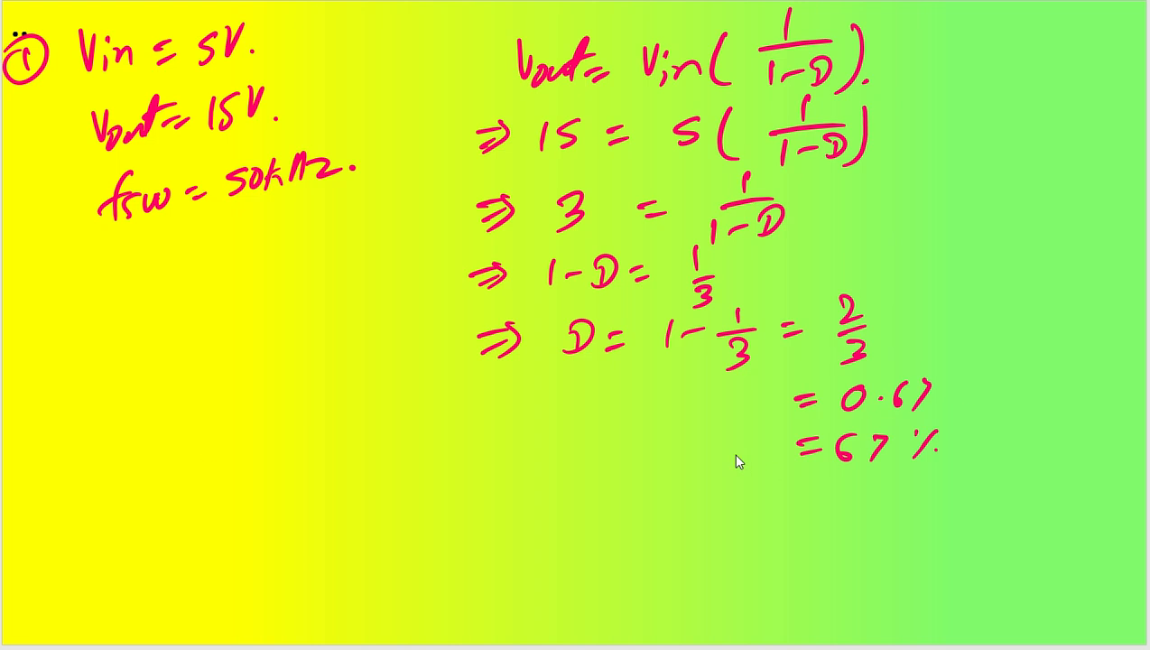
Step: Switch to the handwritten notes and write the switching period T = 1/50kHz = 20 µs below the switching frequency
mouse_move(122, 242)
left_mouse_down()
mouse_move(123, 275)
mouse_move(135, 236)
left_mouse_up()
left_click_drag(140, 244, 157, 241)
left_click_drag(146, 257, 164, 253)
left_click_drag(213, 214, 214, 235)
left_click_drag(204, 249, 236, 230)
mouse_move(219, 258)
left_mouse_down()
mouse_move(206, 277)
mouse_move(229, 250)
left_mouse_up()
key("ctrl+z")
mouse_move(237, 242)
left_mouse_down()
mouse_move(236, 266)
mouse_move(300, 245)
left_mouse_up()
left_click_drag(201, 299, 220, 307)
mouse_move(233, 292)
left_mouse_down()
mouse_move(255, 303)
mouse_move(265, 287)
left_mouse_up()
left_click_drag(294, 270, 313, 288)
left_click_drag(340, 260, 323, 287)
left_click_drag(339, 281, 340, 283)
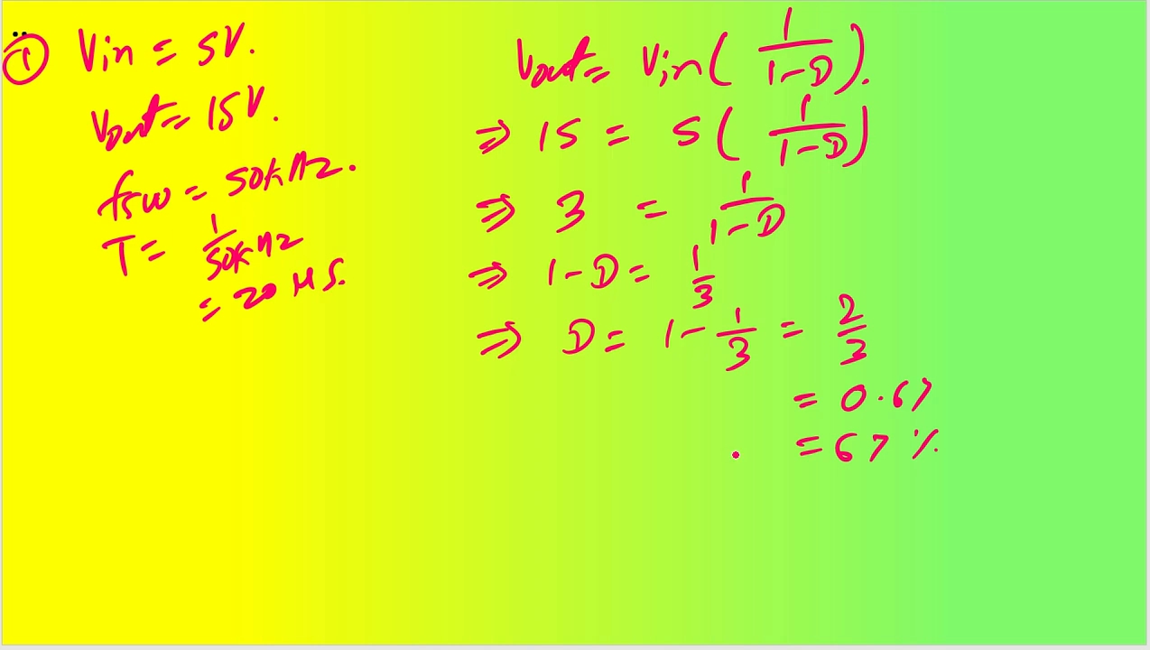
Step: Handwrite the duty-cycle relation Ton/T = 0.67 below the switching period
left_click_drag(98, 346, 102, 373)
left_click_drag(83, 352, 110, 340)
left_click_drag(120, 360, 148, 377)
left_click_drag(132, 395, 134, 416)
left_click_drag(175, 365, 188, 359)
mouse_move(179, 383)
left_mouse_down()
mouse_move(224, 345)
mouse_move(241, 353)
left_mouse_up()
mouse_move(267, 326)
left_mouse_down()
mouse_move(258, 351)
mouse_move(287, 354)
left_mouse_up()
Step: Handwrite the on-time calculation Ton = 0.67×20 and its result below the duty-cycle relation
left_click_drag(70, 445, 83, 442)
left_click_drag(78, 459, 101, 466)
left_click_drag(143, 426, 142, 460)
left_click_drag(130, 433, 160, 424)
mouse_move(167, 435)
left_mouse_down()
mouse_move(168, 451)
mouse_move(202, 432)
left_mouse_up()
left_click_drag(217, 424, 237, 426)
left_click_drag(261, 403, 255, 426)
left_click_drag(290, 417, 291, 419)
mouse_move(321, 377)
left_mouse_down()
mouse_move(308, 408)
mouse_move(343, 408)
left_mouse_up()
left_click_drag(379, 370, 372, 397)
mouse_move(390, 365)
left_mouse_down()
mouse_move(414, 356)
mouse_move(424, 370)
left_mouse_up()
left_click_drag(433, 352, 431, 353)
left_click_drag(207, 464, 249, 471)
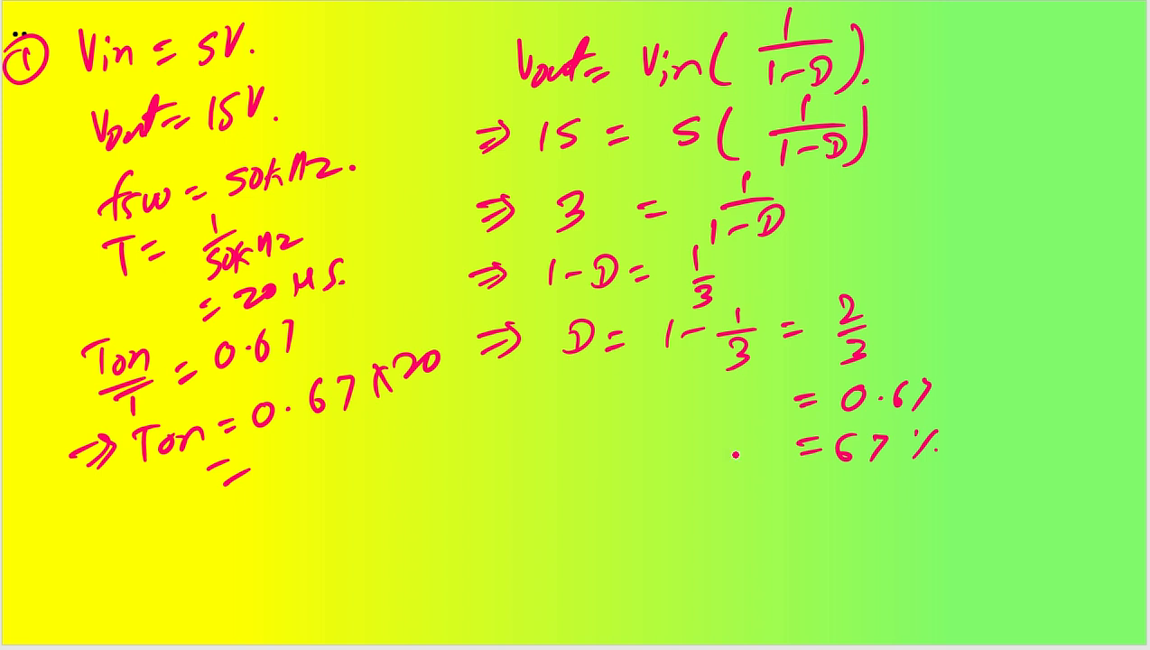
mouse_move(301, 446)
left_mouse_down()
mouse_move(299, 476)
mouse_move(318, 471)
left_mouse_up()
left_click_drag(359, 424, 372, 455)
mouse_move(385, 417)
left_mouse_down()
mouse_move(402, 439)
mouse_move(441, 408)
left_mouse_up()
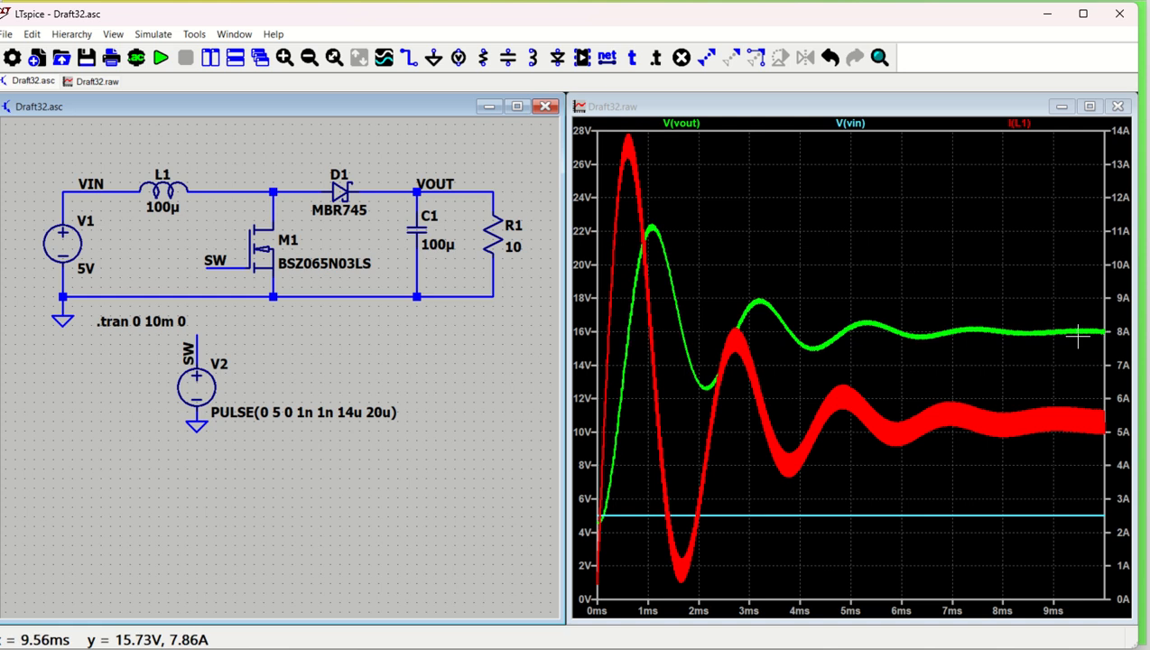
Step: Return to LTspice, set the on-time of pulse source V2 to 13.4u and rerun the simulation
right_click(200, 384)
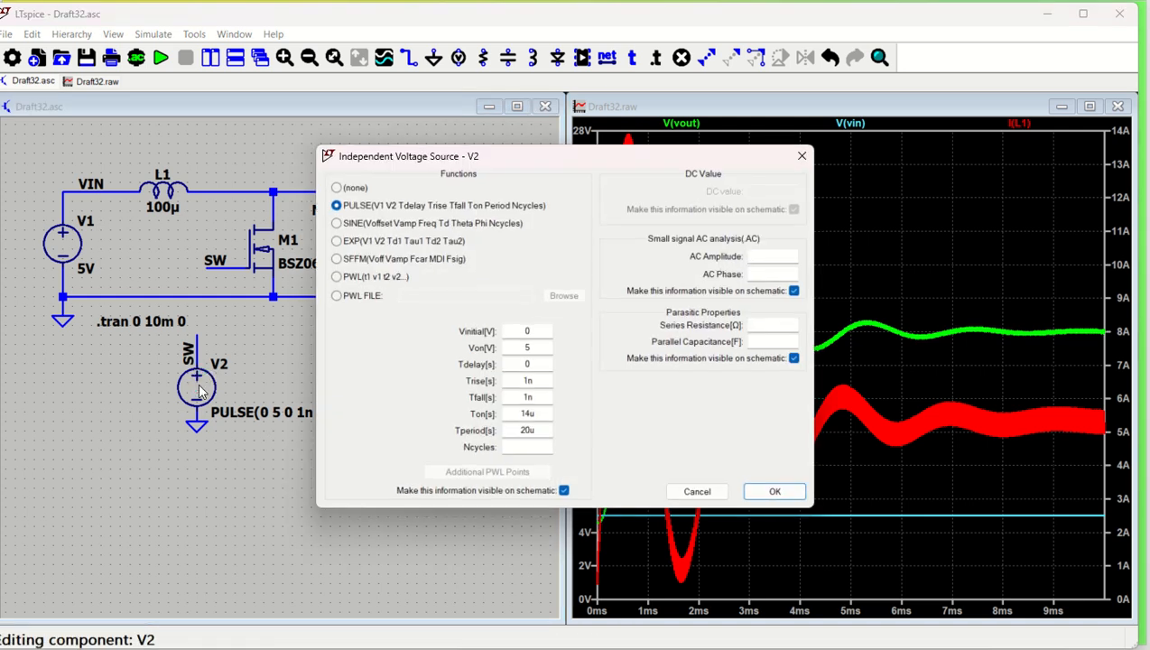
left_click(529, 413)
key("BackSpace")
type("3.4")
left_click(776, 492)
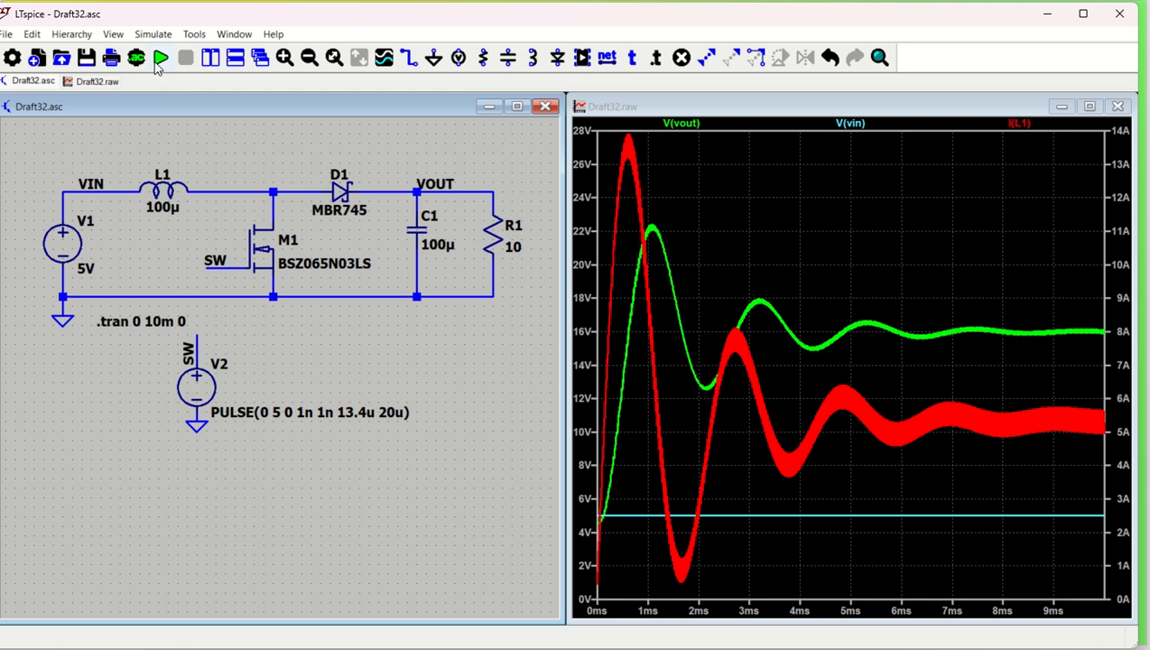
left_click(161, 59)
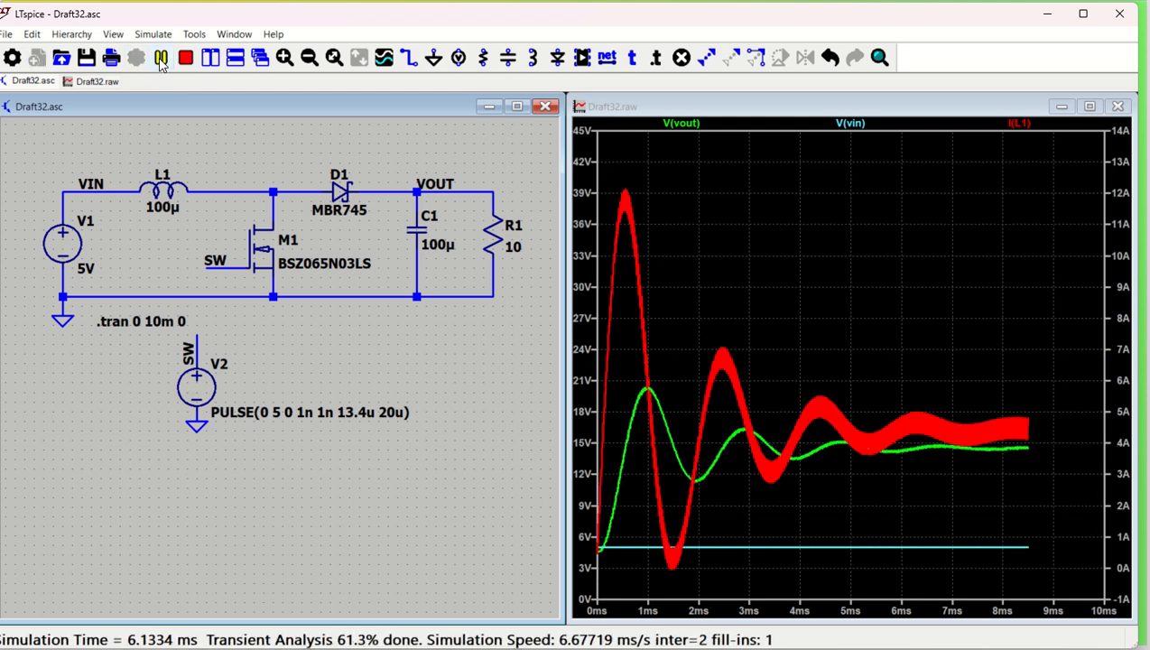